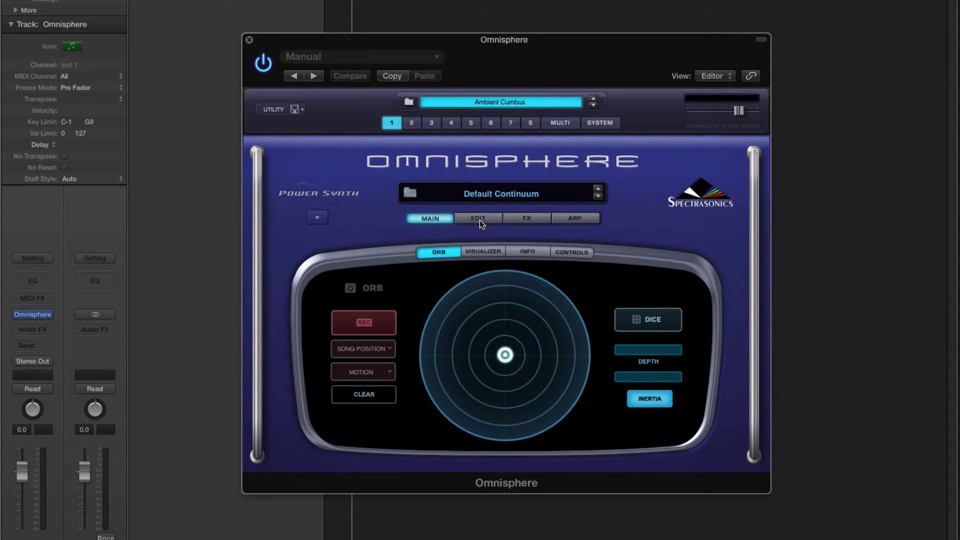
Step: Review Layer A's full modulation matrix and adjust one Smooth slider, then show multis from all directories
click(479, 218)
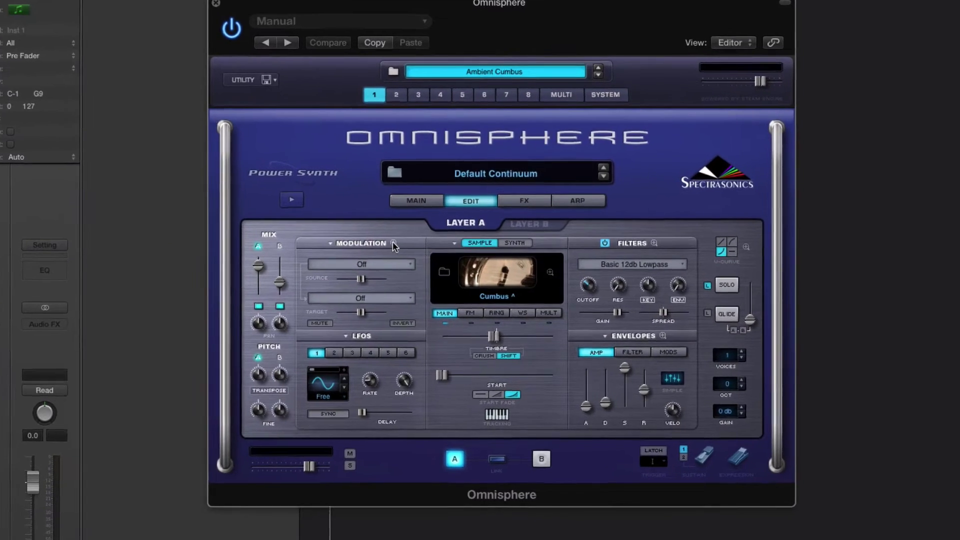
click(393, 242)
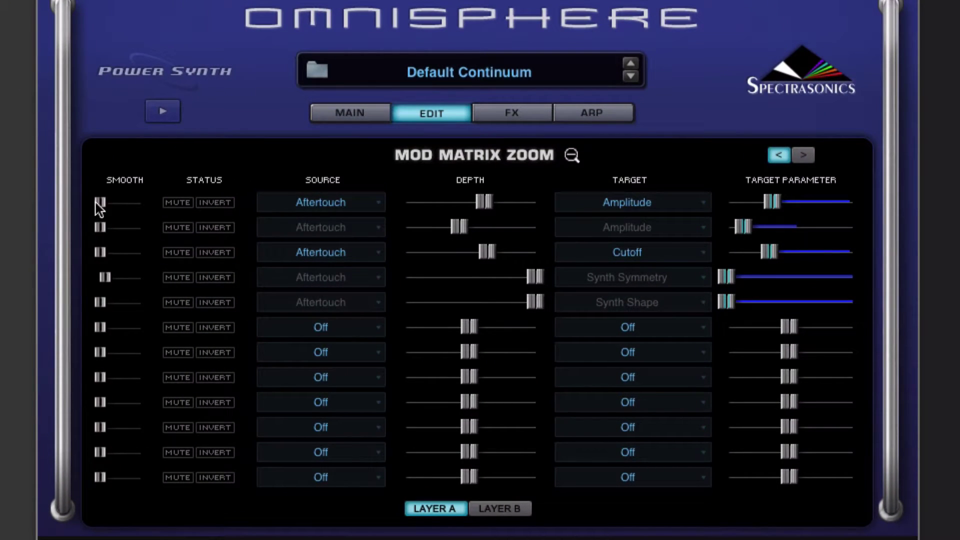
mouse_move(105, 200)
mouse_down()
mouse_move(140, 202)
mouse_move(100, 206)
mouse_up()
click(572, 156)
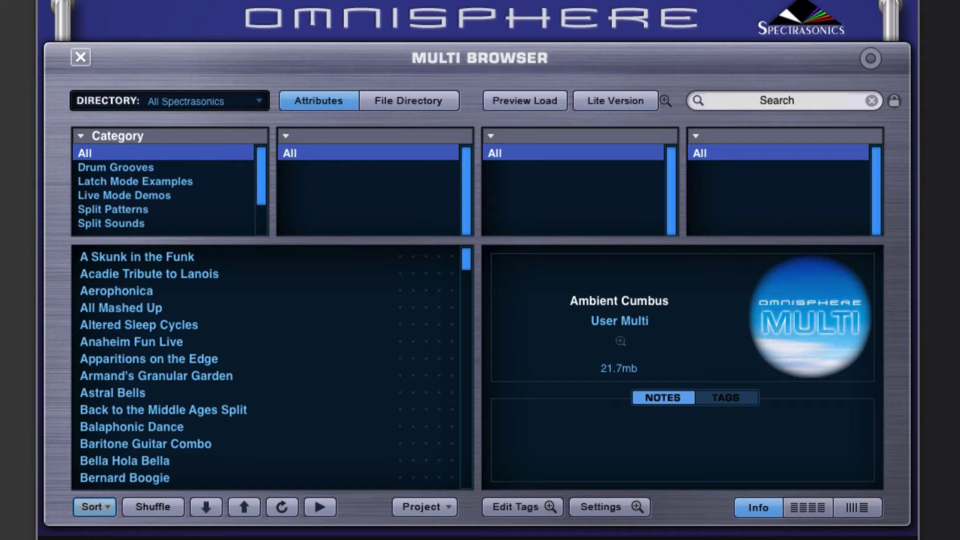
click(200, 101)
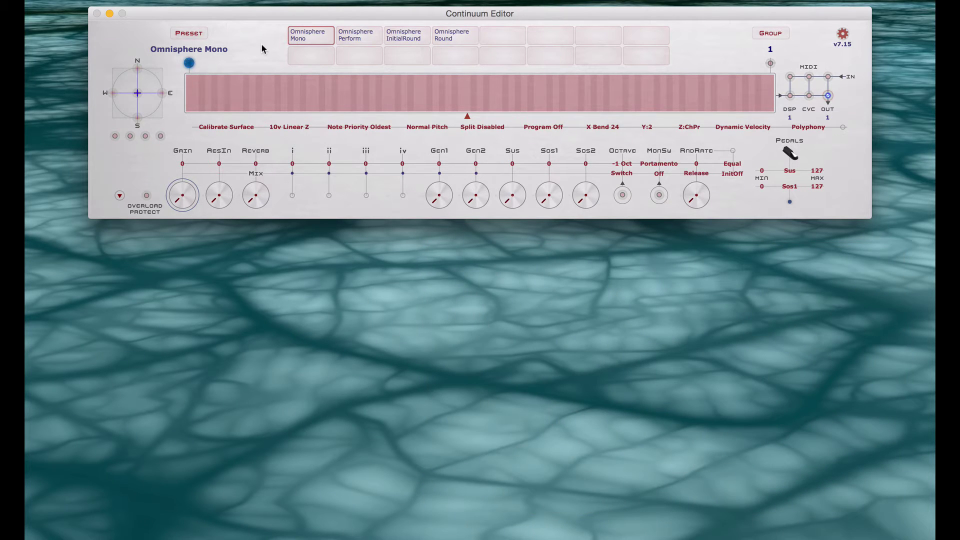
Step: Bring up the Midi and Global Settings window with Cmd+comma, showing the Continuum input and output
key(super+comma)
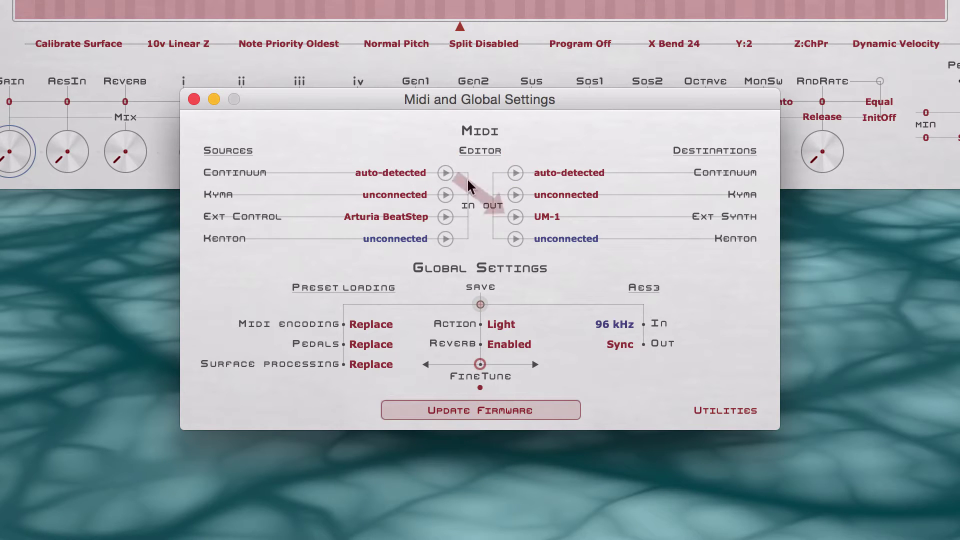
Step: Change the Ext Synth MIDI destination from UM-1 to IAC Driver IAC Bus 1
click(549, 212)
click(565, 302)
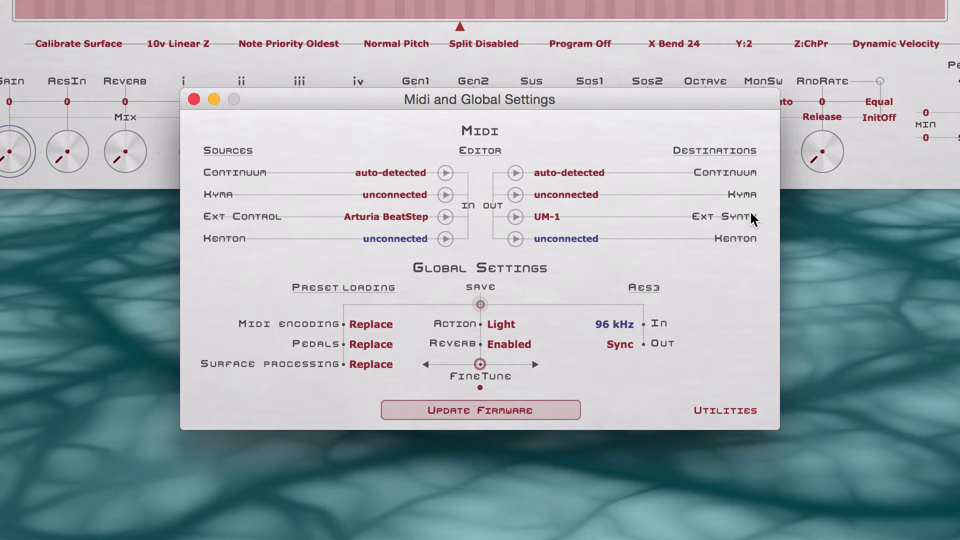
click(544, 216)
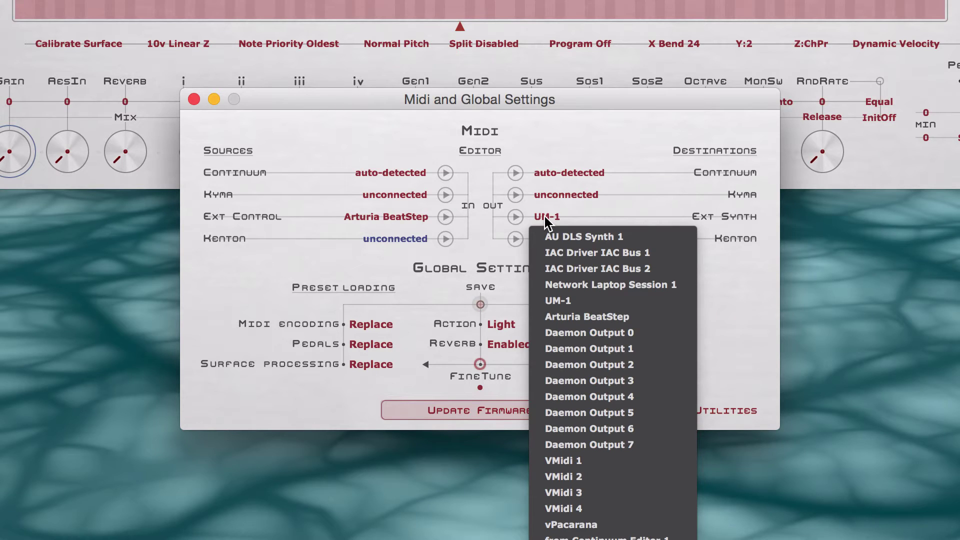
click(575, 255)
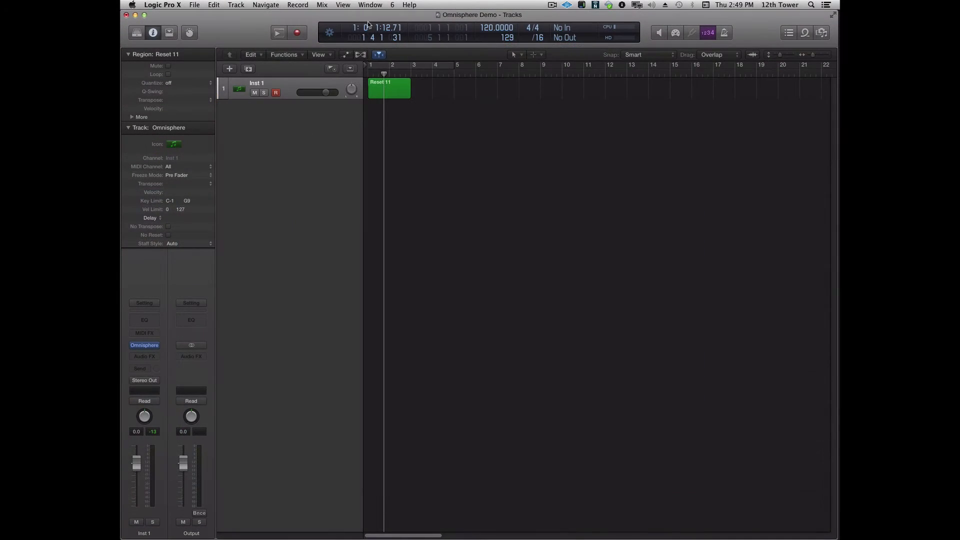
Step: Open Logic's MIDI Environment on the Click & Ports layer
click(370, 5)
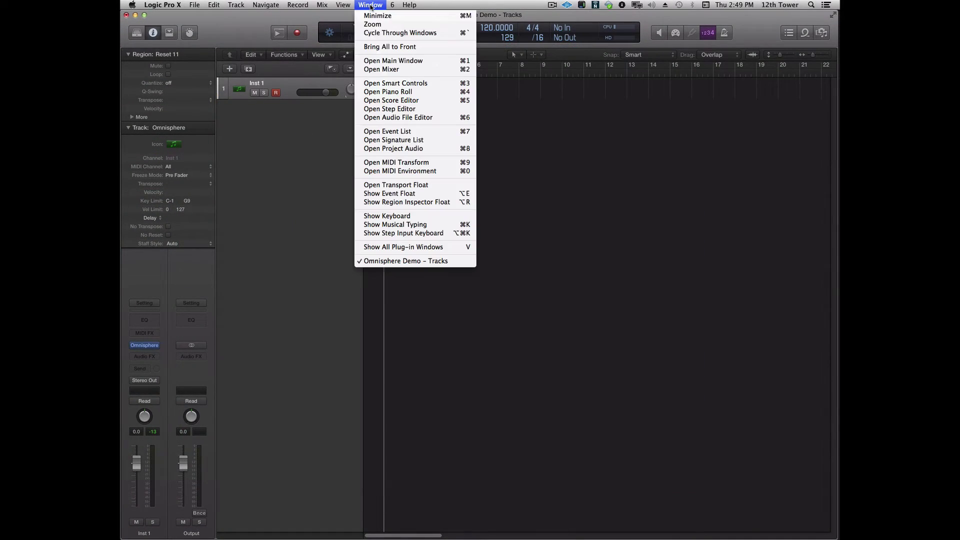
click(439, 173)
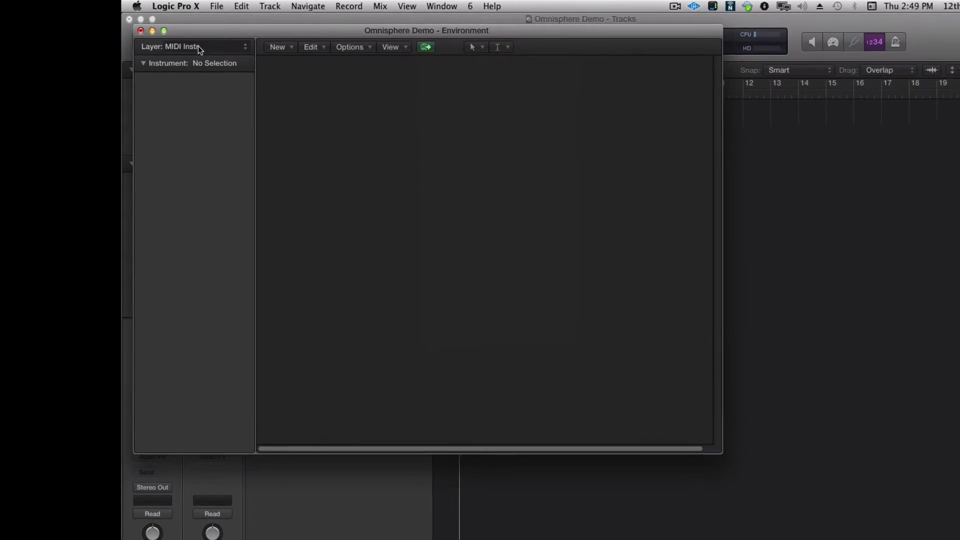
click(182, 40)
click(223, 39)
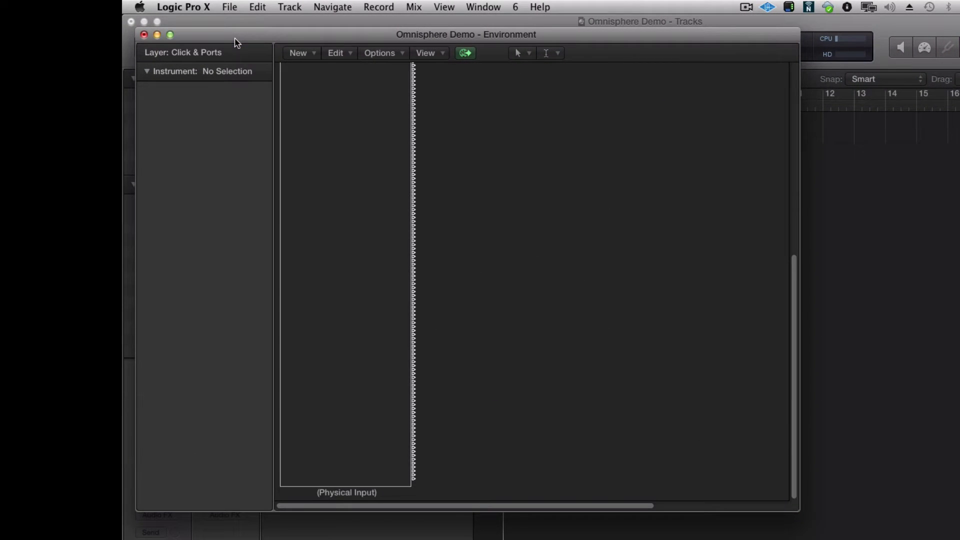
Step: Replace the Sum cable into the Input Notes keyboard with one from the IAC bus, then close the Environment
drag(796, 400, 800, 140)
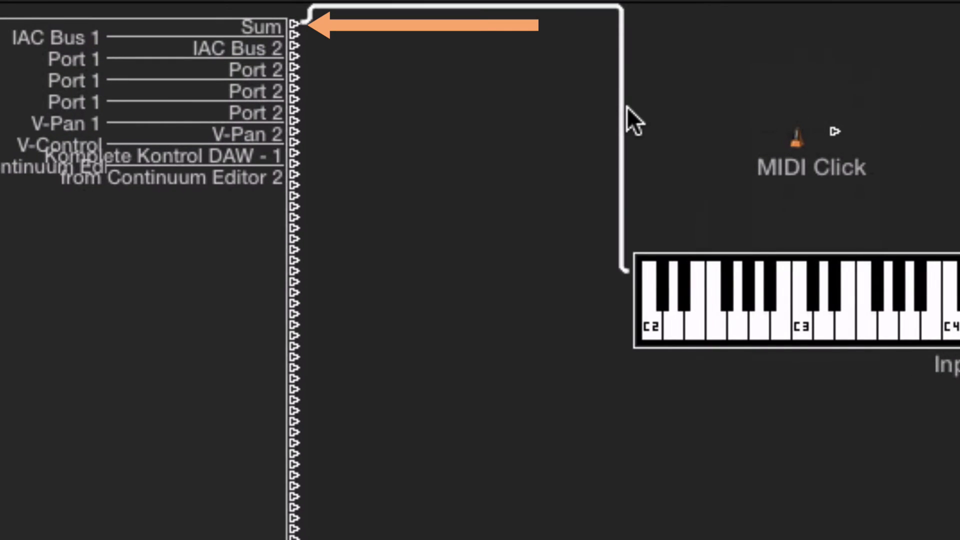
key(Delete)
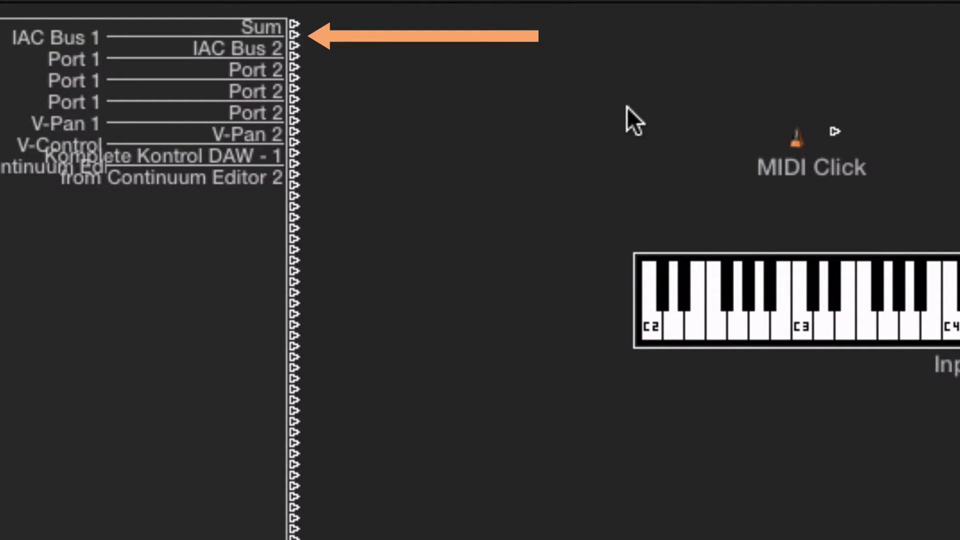
drag(297, 33, 653, 325)
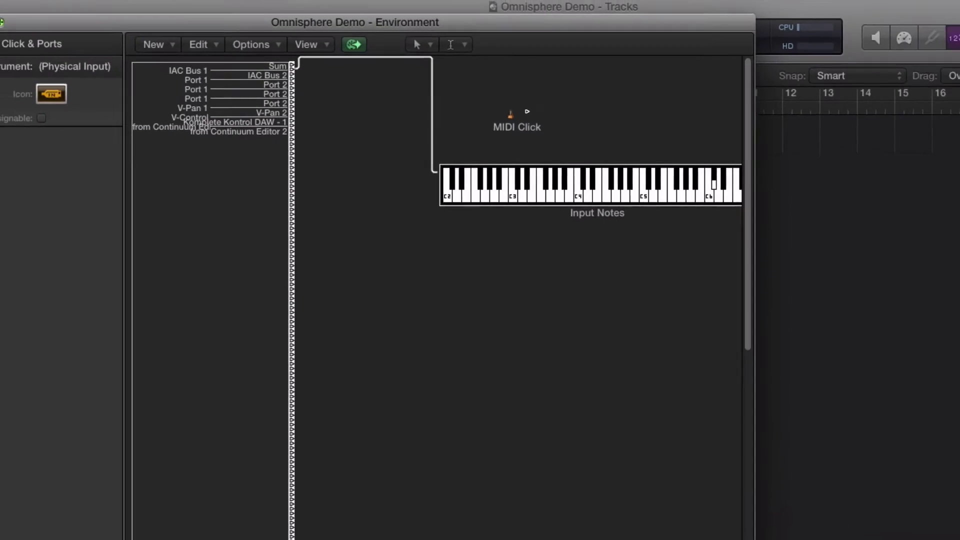
key(super+w)
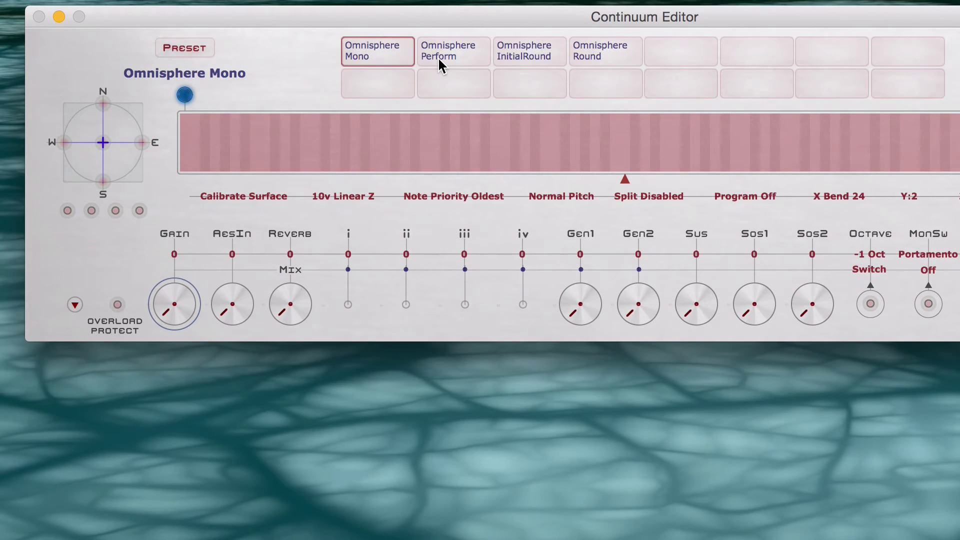
click(438, 56)
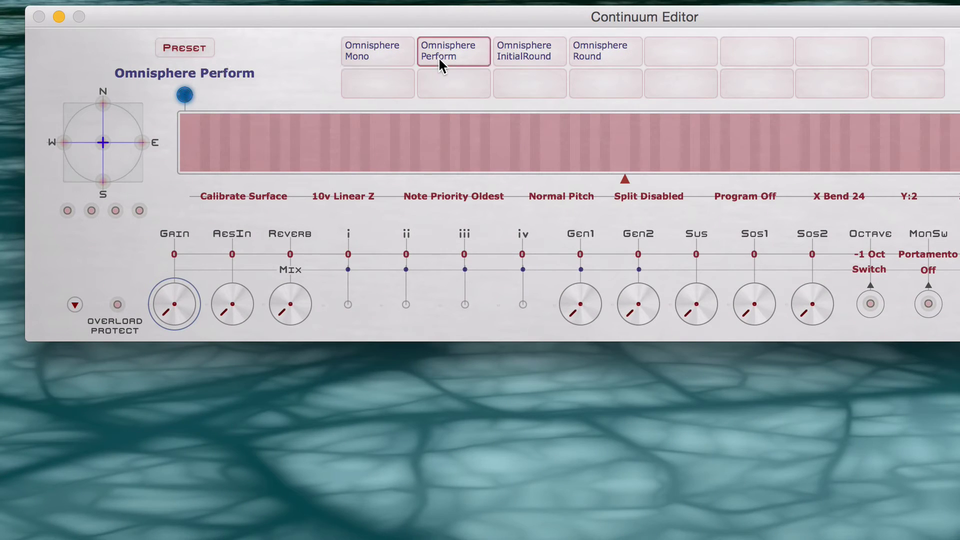
click(530, 59)
click(605, 62)
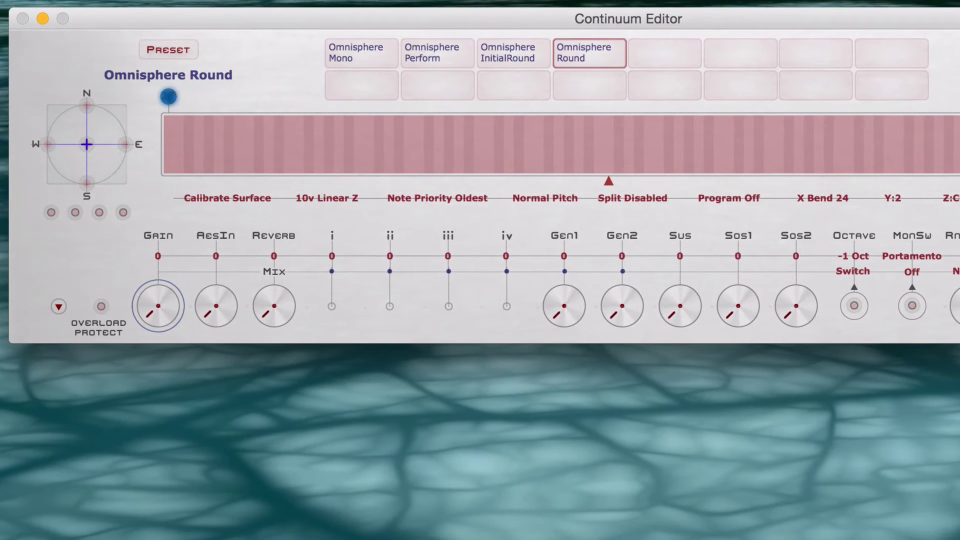
click(359, 55)
click(418, 58)
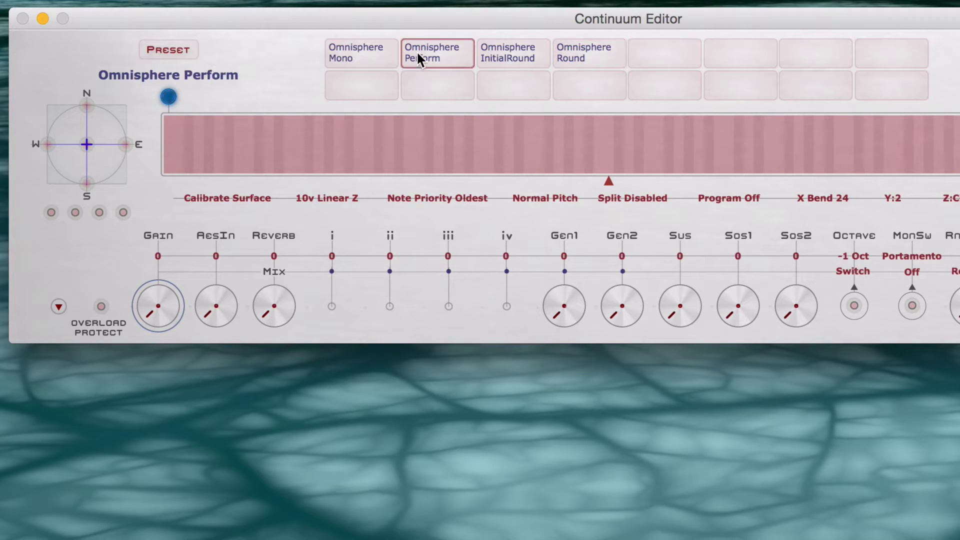
click(503, 59)
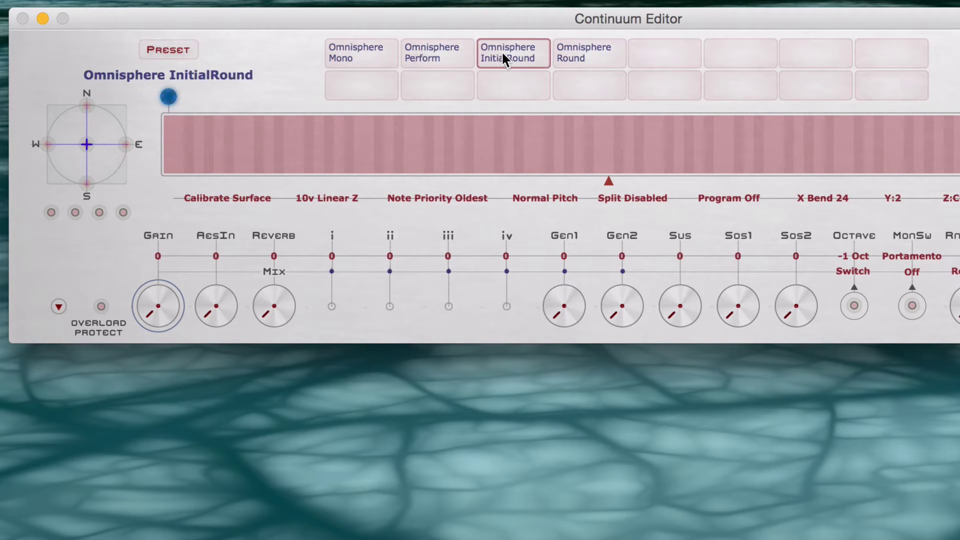
click(578, 53)
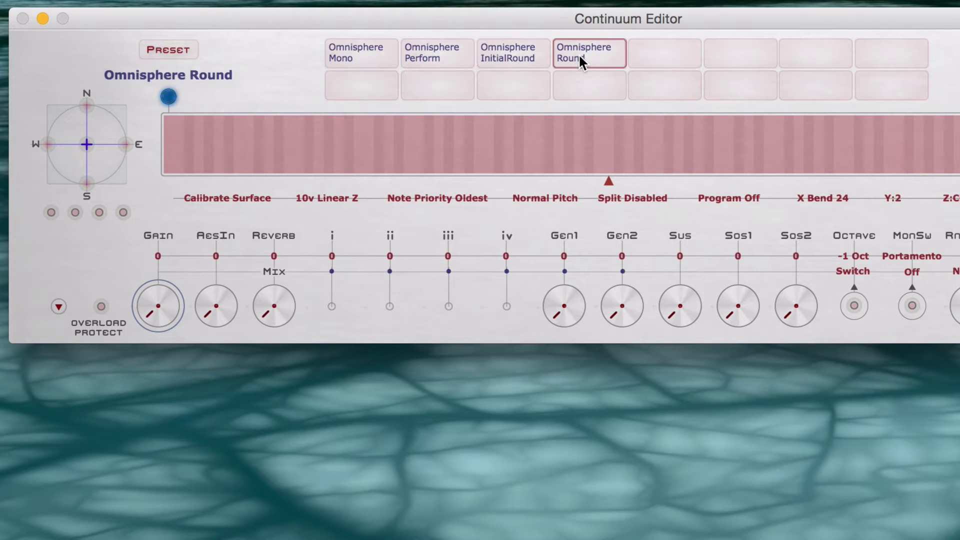
click(523, 60)
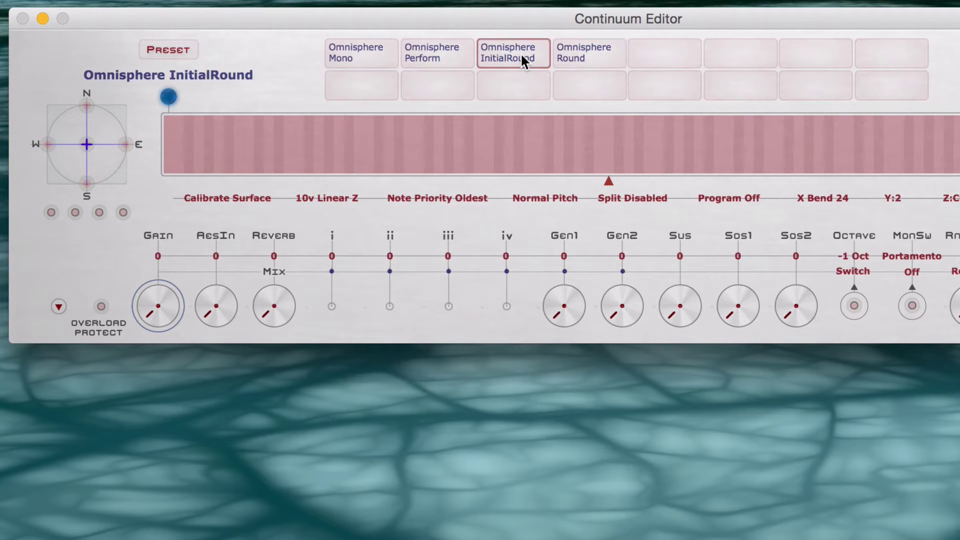
click(373, 55)
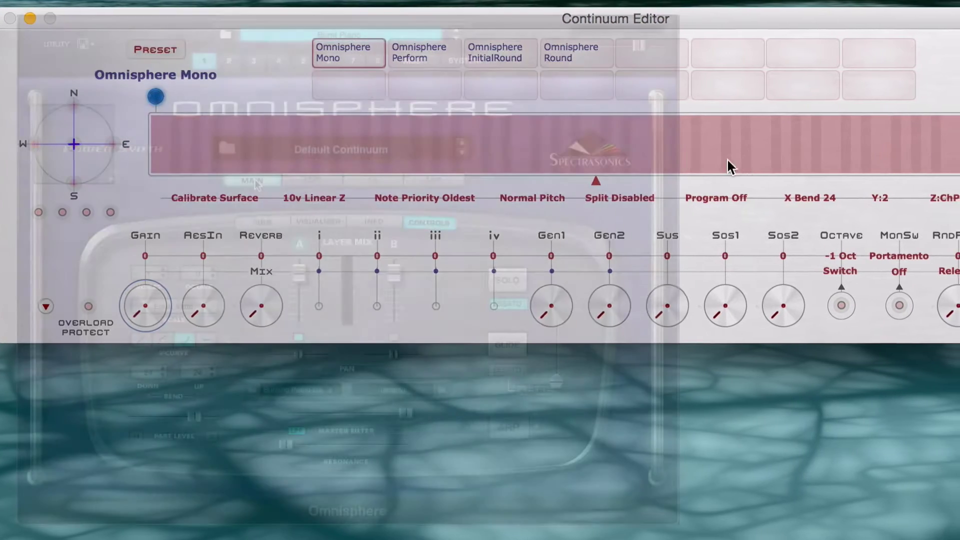
click(786, 196)
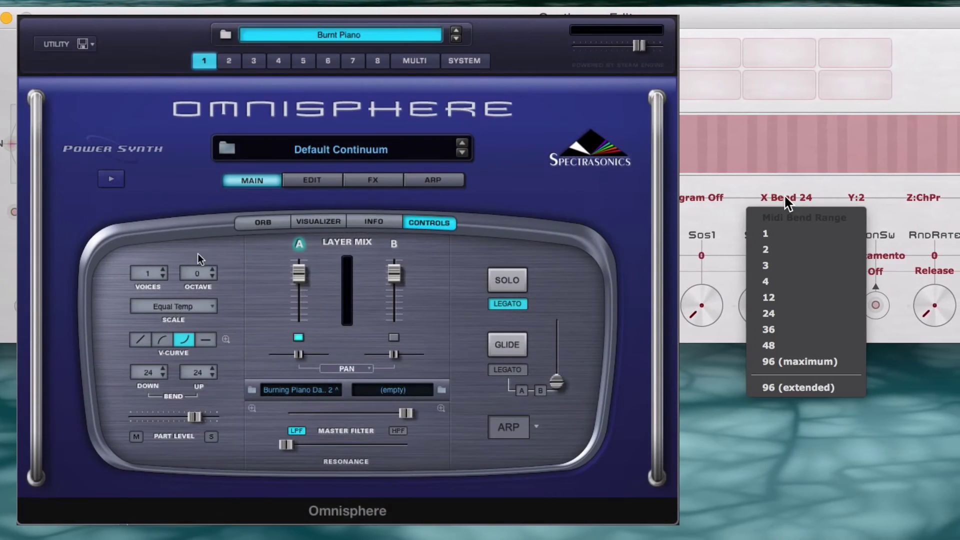
click(149, 376)
click(143, 373)
click(197, 374)
click(782, 312)
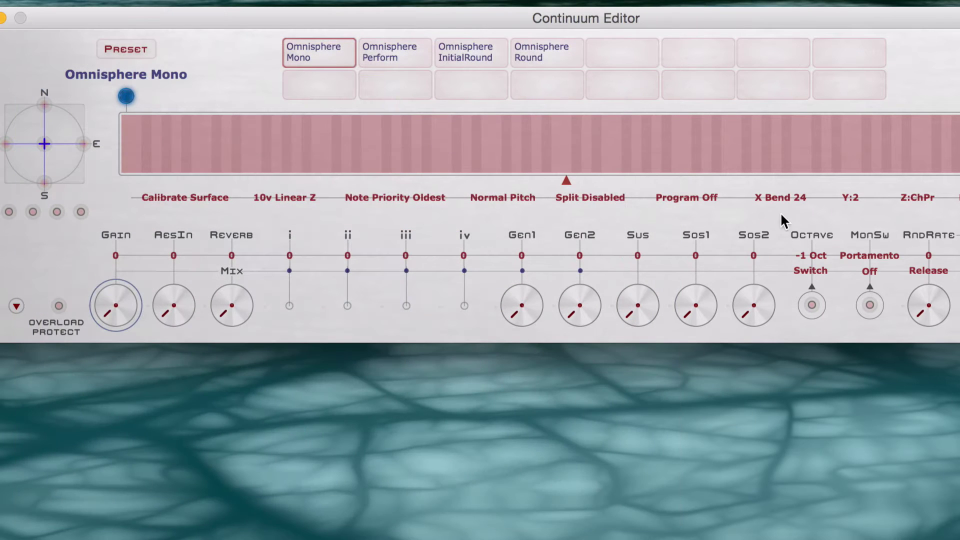
click(850, 197)
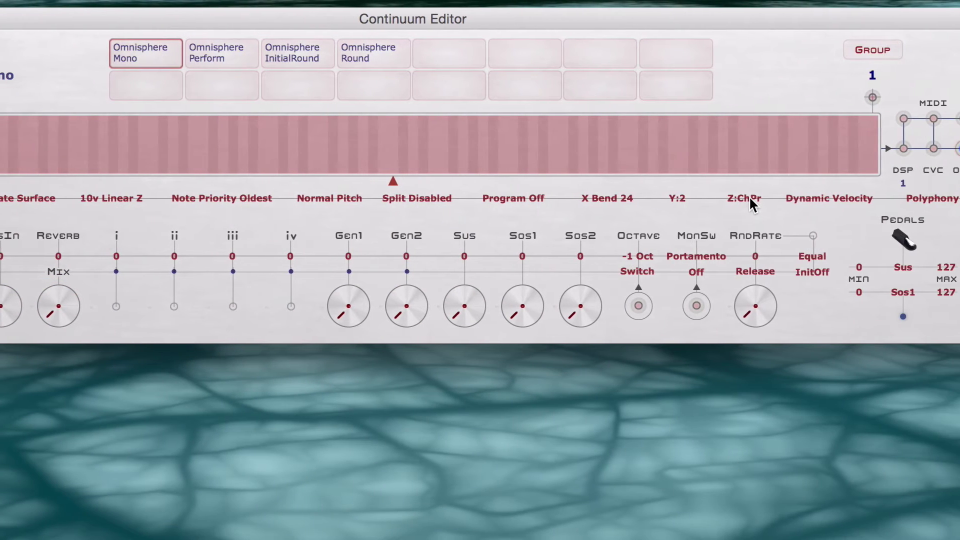
Step: Set the Z controller to send Channel Pressure
click(748, 199)
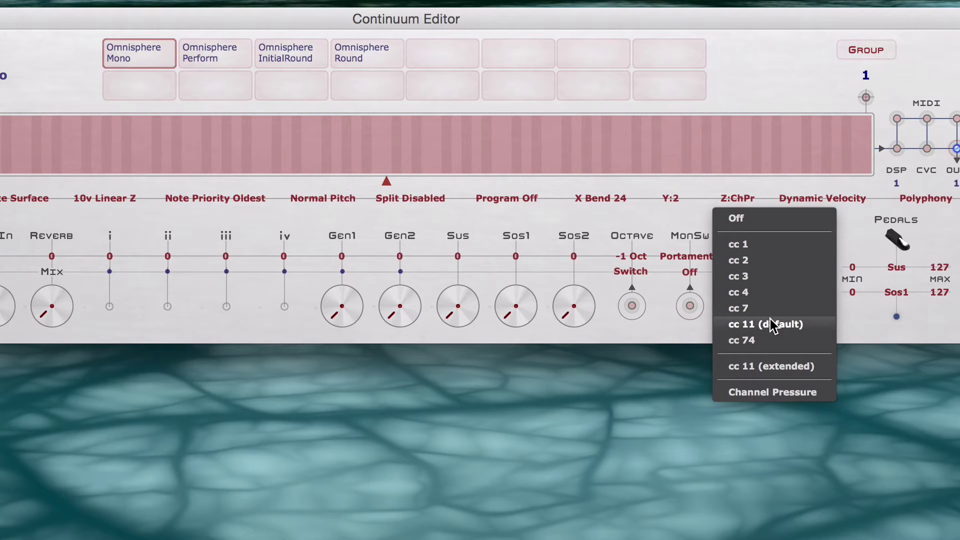
click(773, 393)
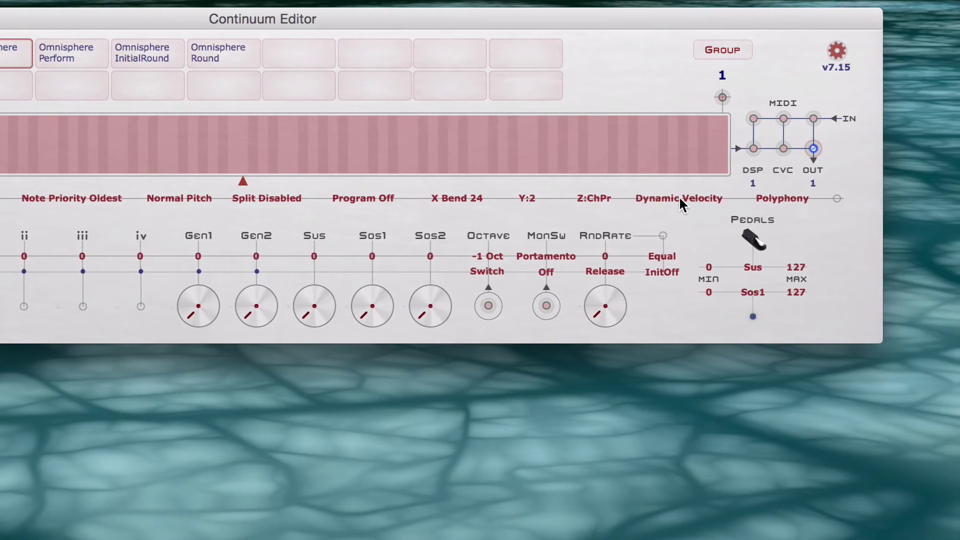
click(706, 198)
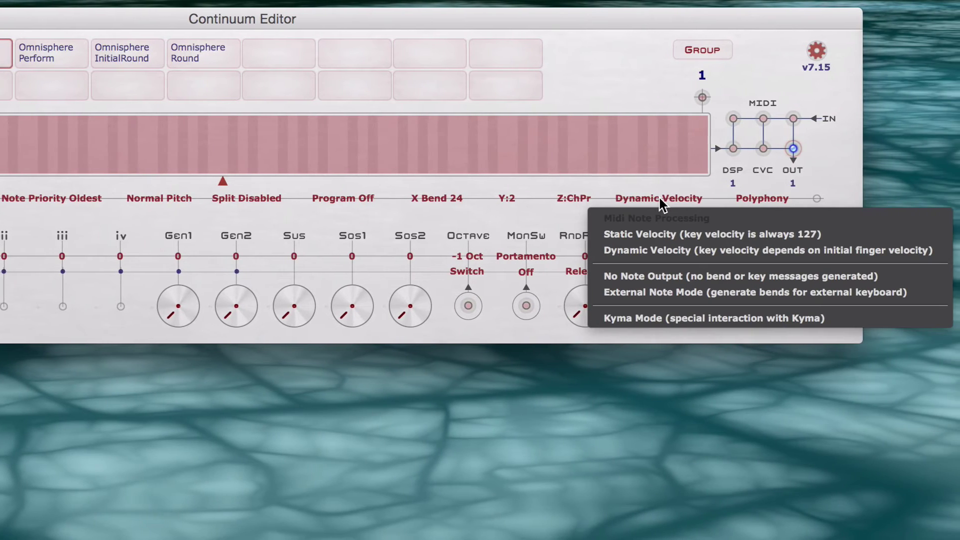
click(665, 256)
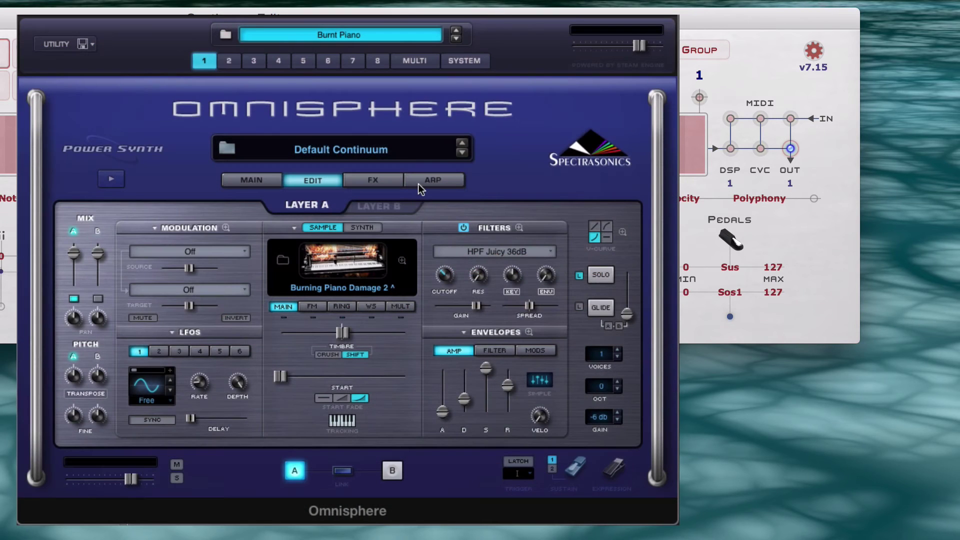
mouse_move(540, 417)
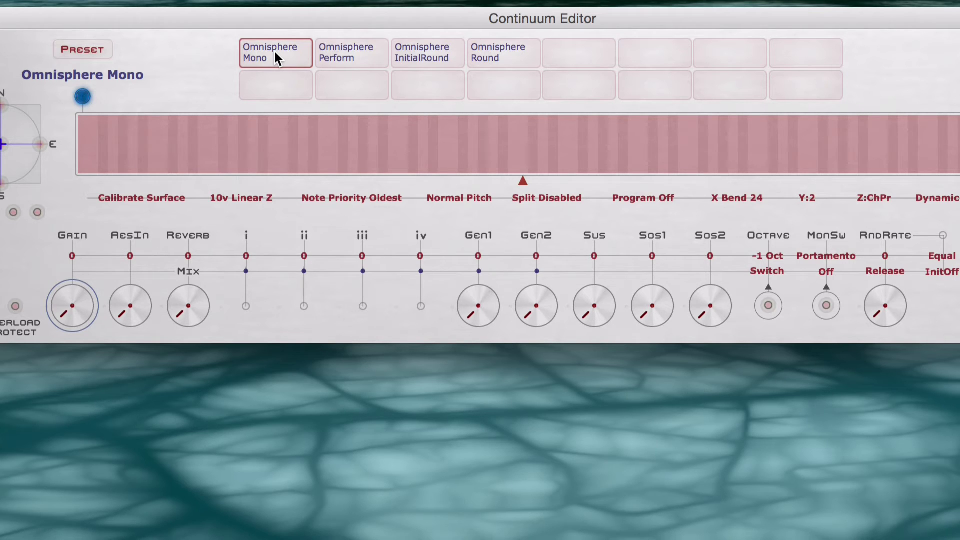
Step: Load the Omnisphere Perform preset from the preset grid
click(357, 49)
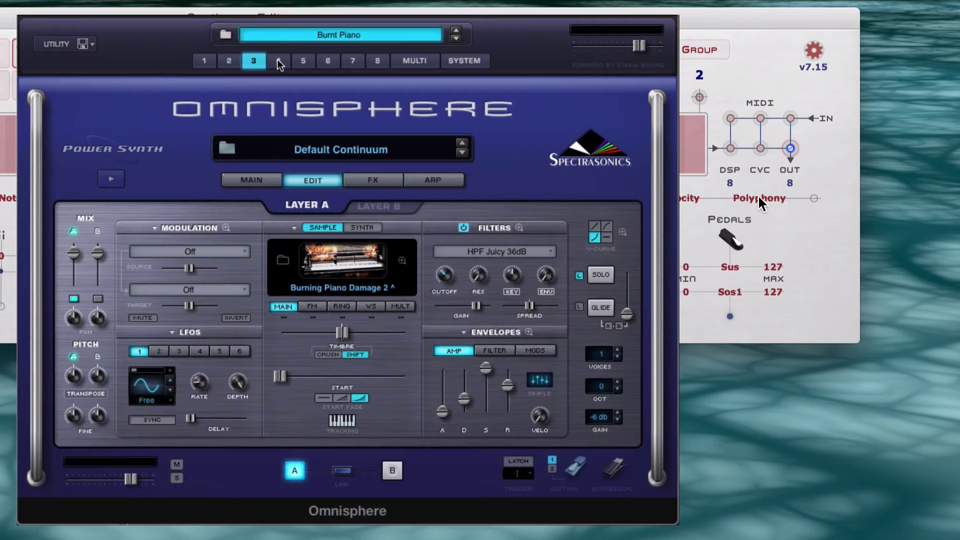
Step: Confirm the 8-voice base polyphony and check part 1's single-voice setting on its MAIN page
click(758, 197)
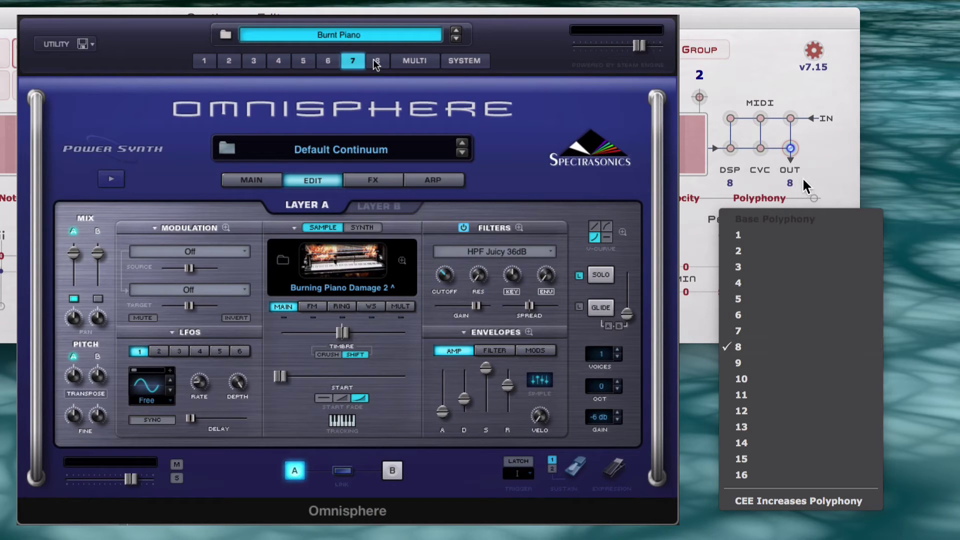
click(826, 175)
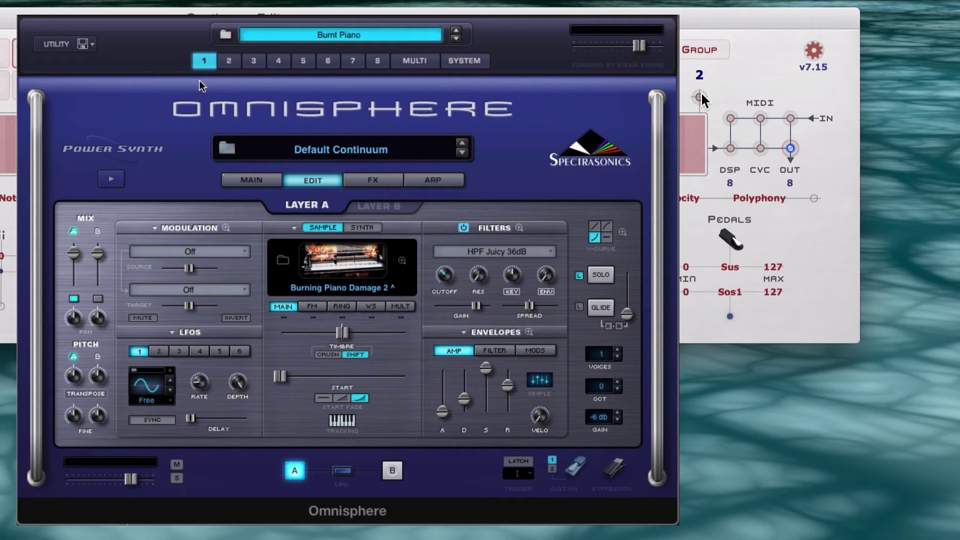
click(260, 181)
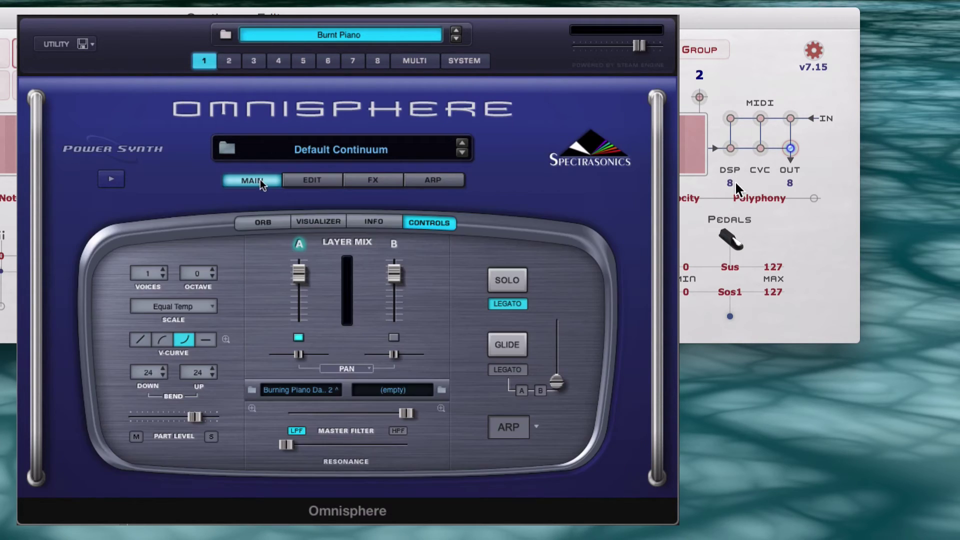
click(154, 273)
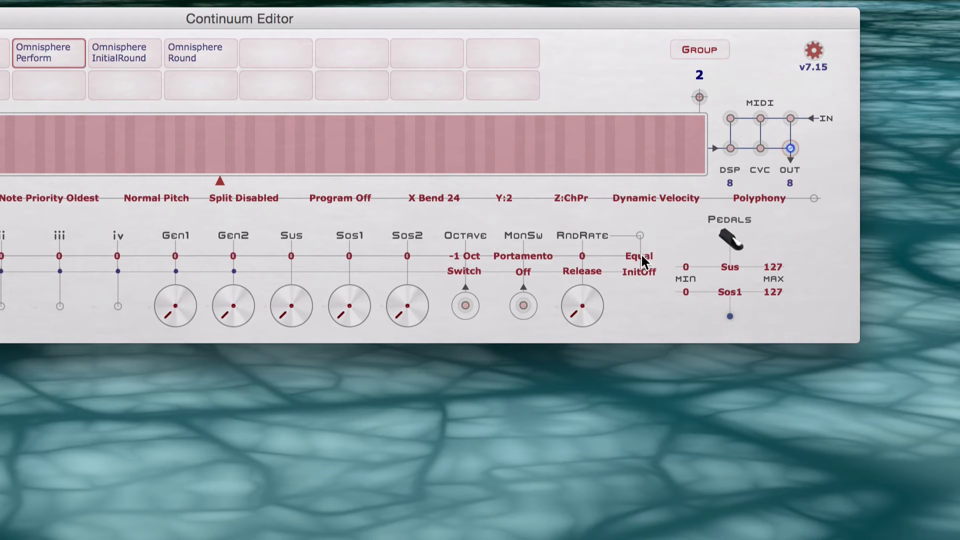
Step: Leave initial rounding at InitOff and load the Omnisphere InitialRound preset
click(644, 273)
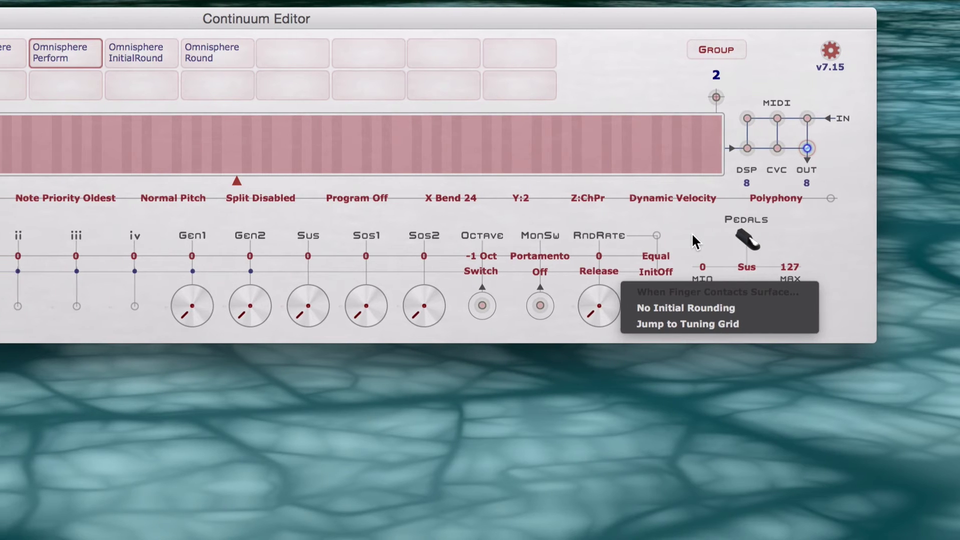
click(582, 283)
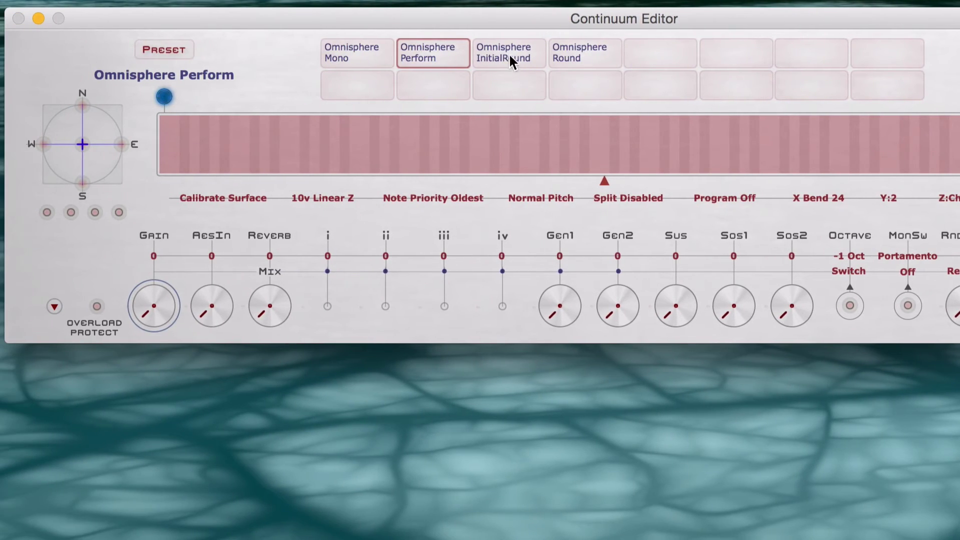
click(508, 52)
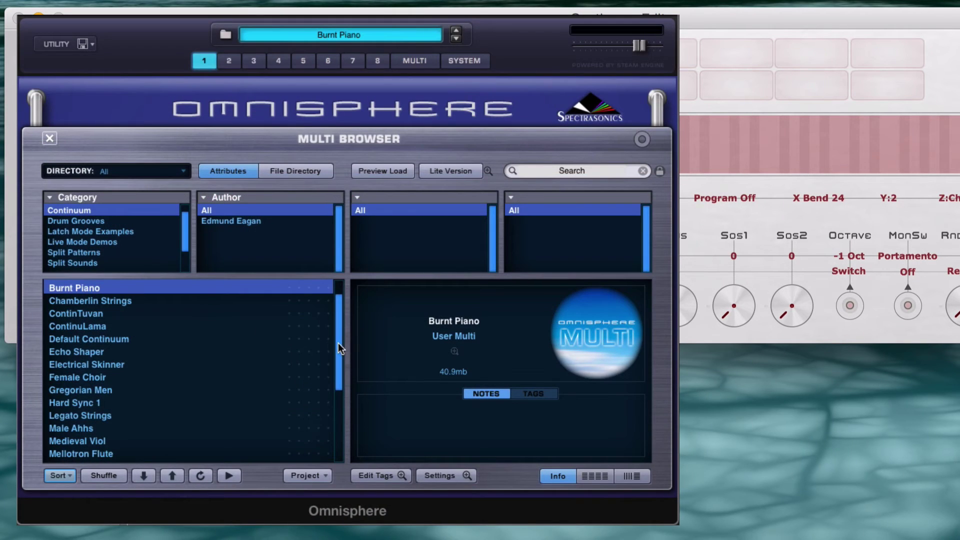
Step: Load the Ambient Cumbus multi and review InitialRound's InitOn rounding options
drag(338, 343, 341, 326)
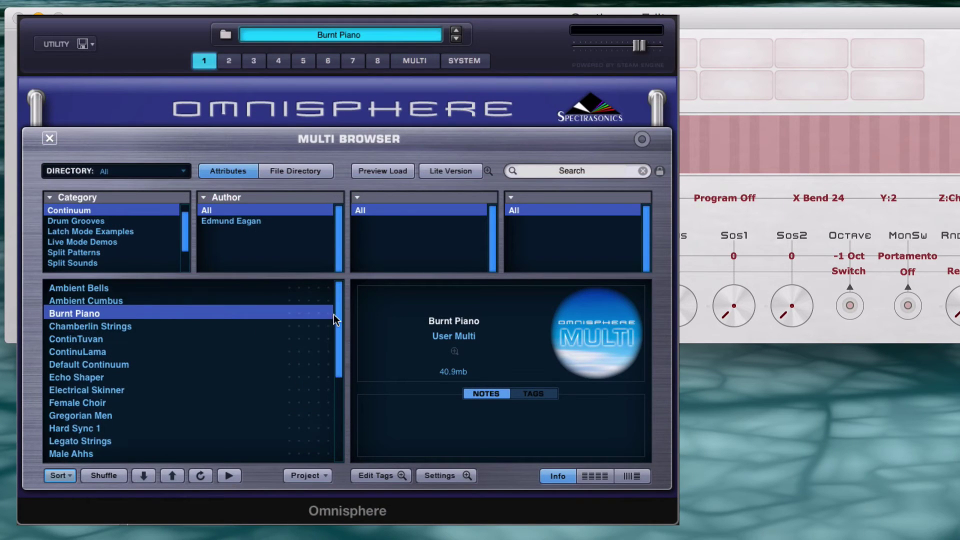
click(142, 301)
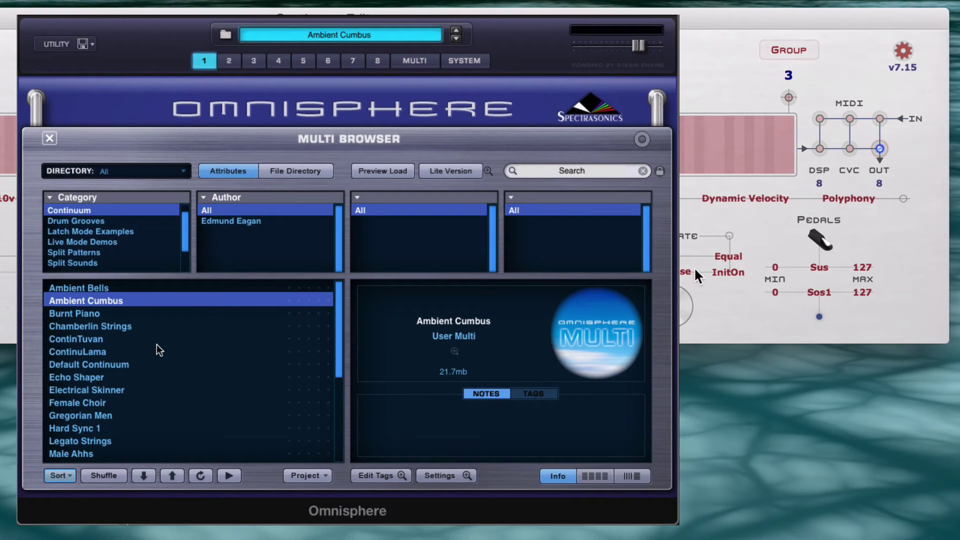
click(737, 271)
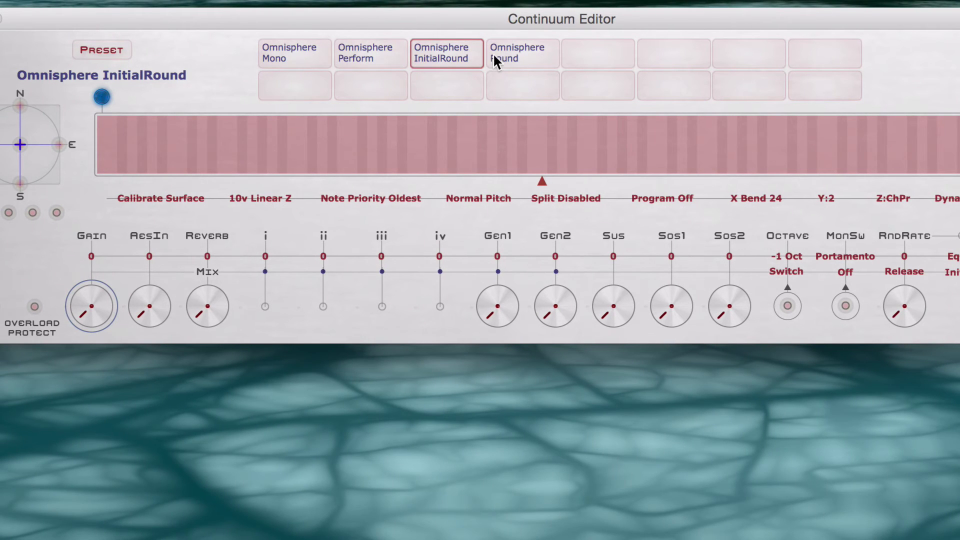
Step: Load the Omnisphere Round preset, then audition Legato Strings and settle on Female Choir
click(521, 54)
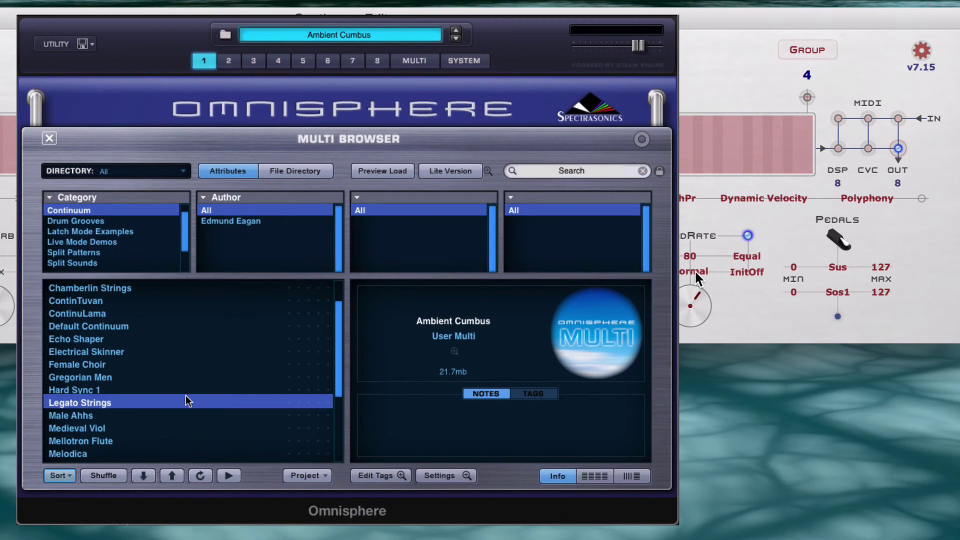
click(133, 364)
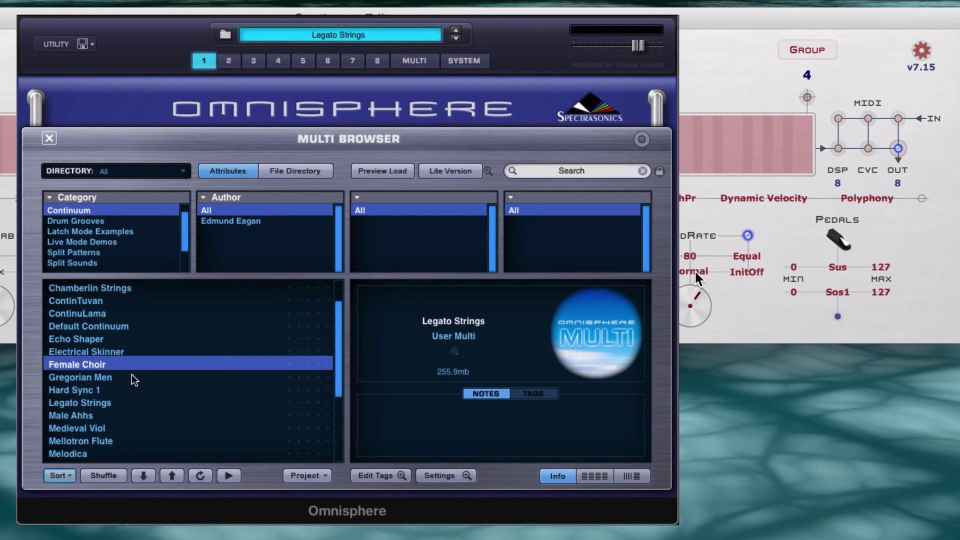
click(135, 378)
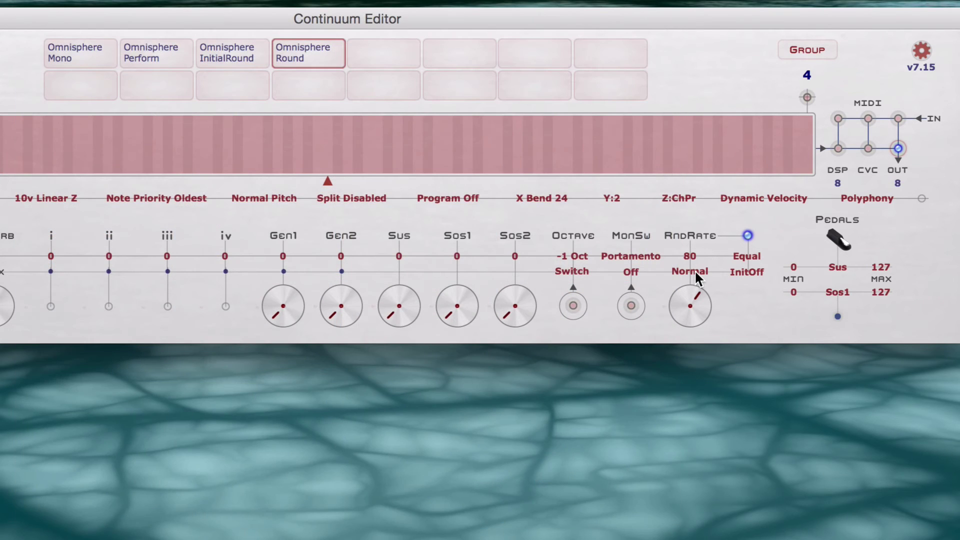
Step: Keep the Round preset's Normal rounding applied during the entire note
click(690, 271)
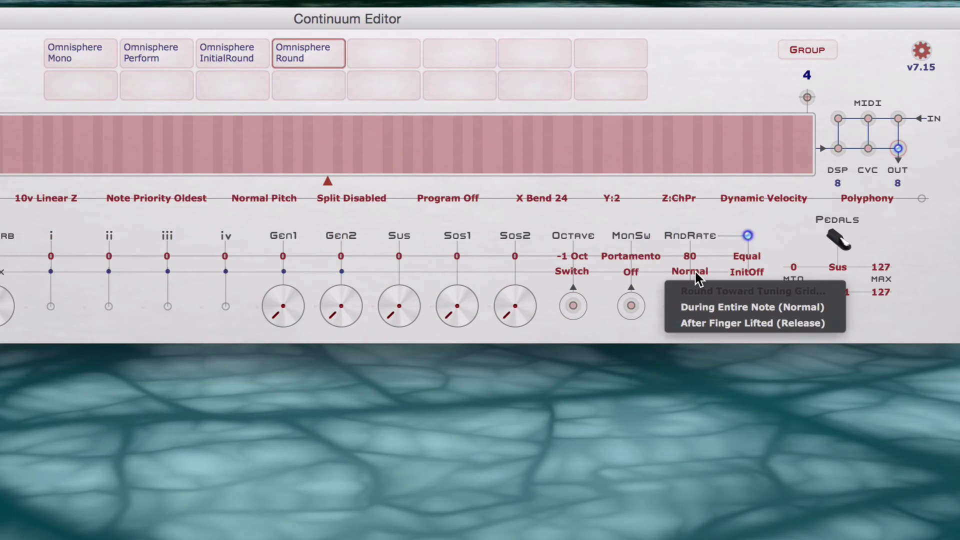
click(705, 308)
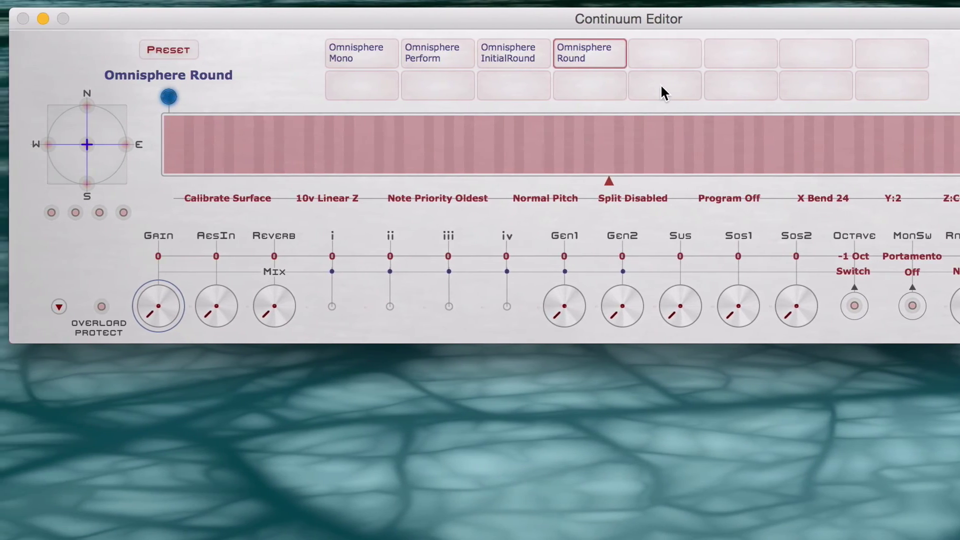
Step: Switch to the Omnisphere Mono preset and confirm its base polyphony stays at 1
click(374, 51)
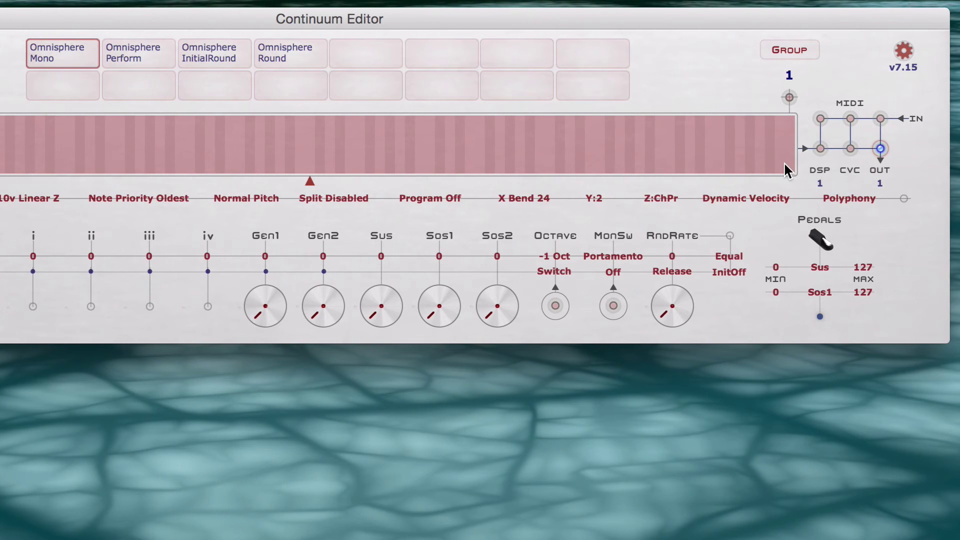
click(865, 201)
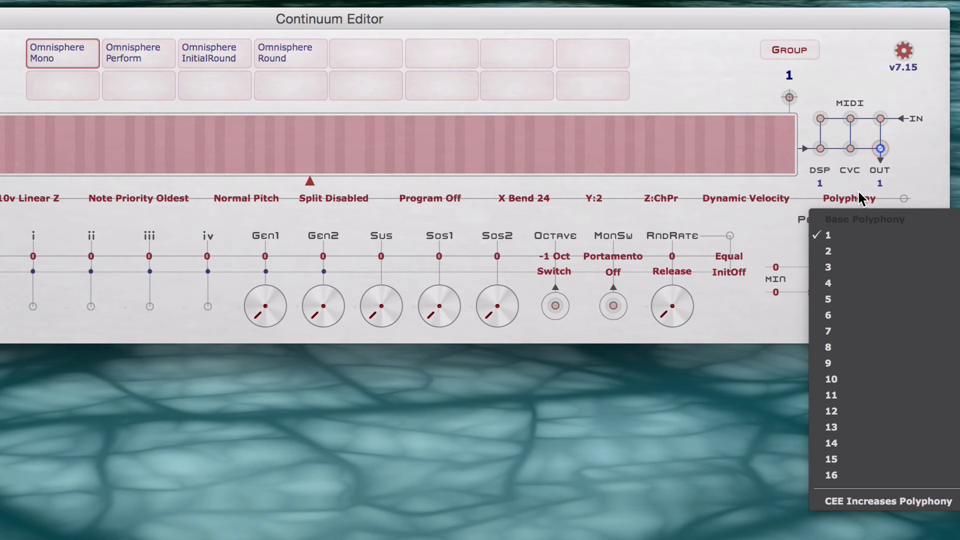
click(925, 195)
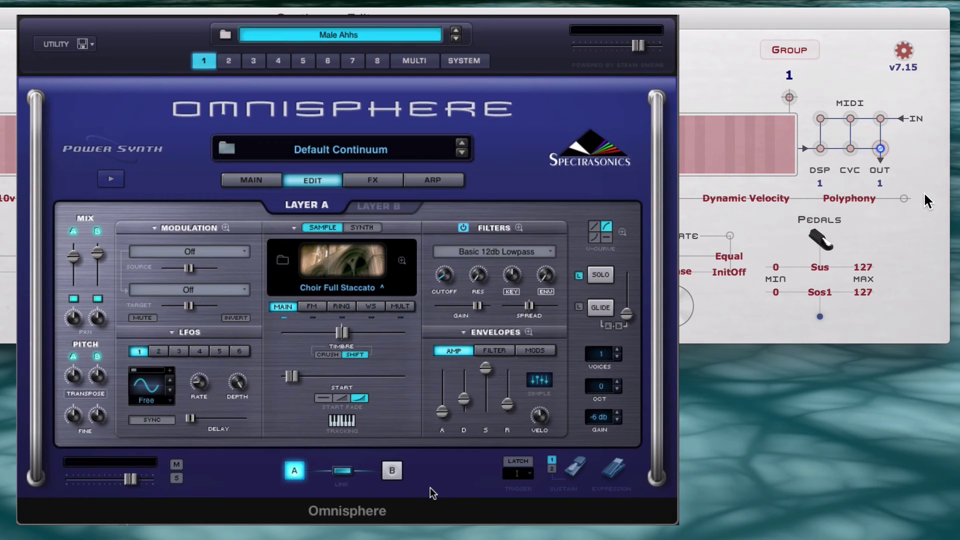
Step: Raise part 1's amp envelope attack, adjust its decay, and clone part 1 to the other parts
drag(442, 412, 464, 397)
drag(540, 416, 536, 440)
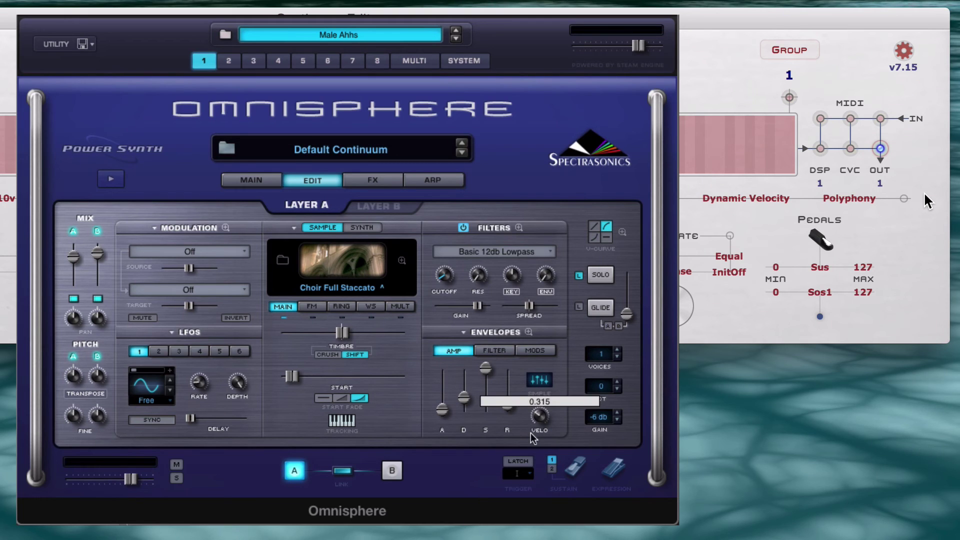
click(75, 49)
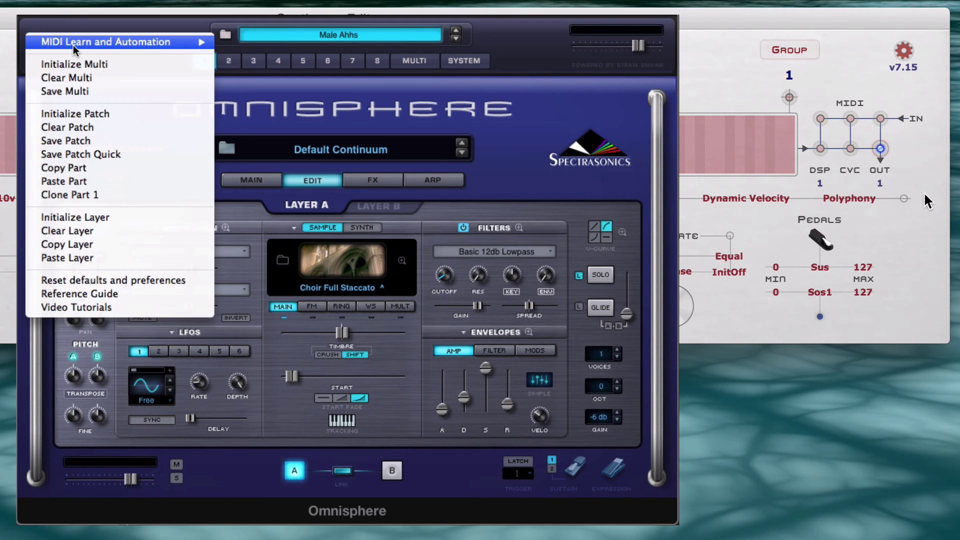
click(125, 198)
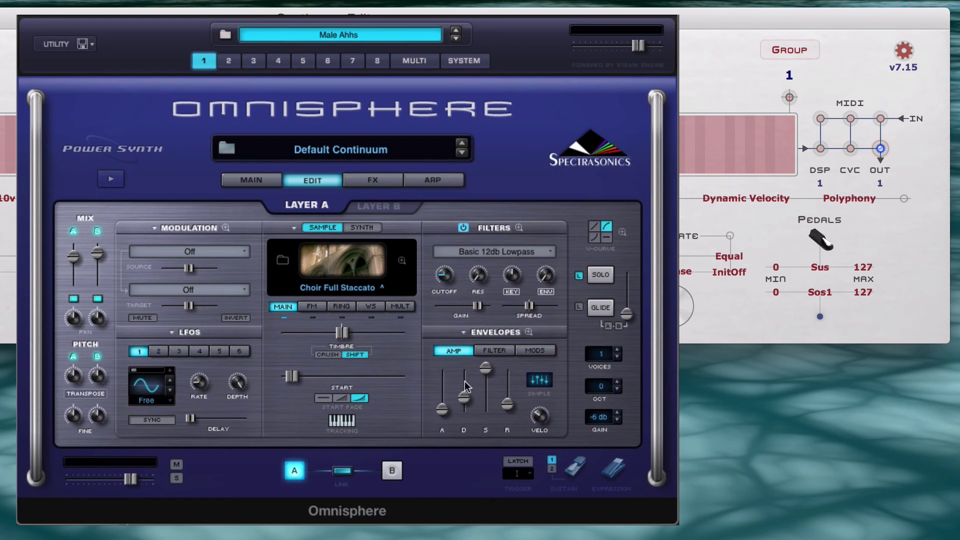
Step: Nudge part 1's amp decay up slightly and clone part 1 to the other parts again
drag(465, 384, 466, 377)
click(74, 46)
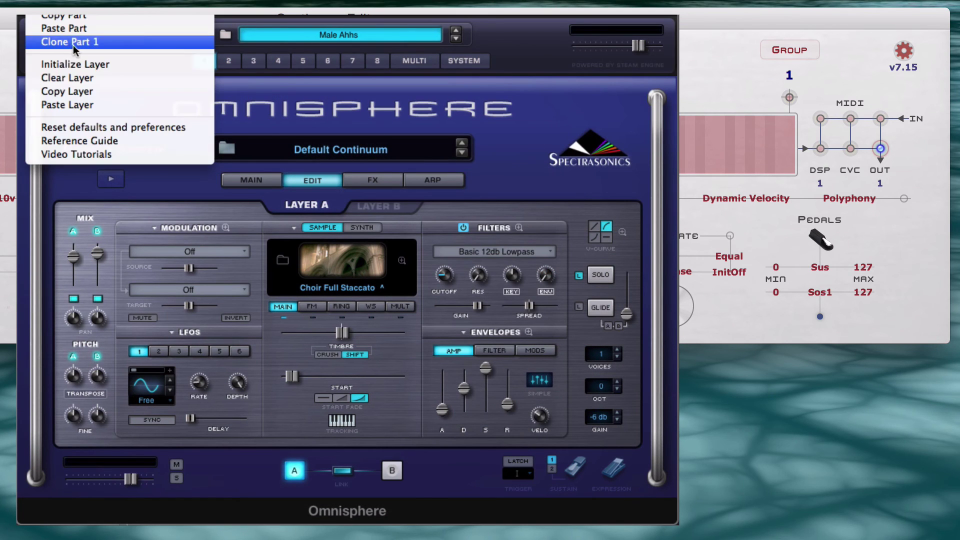
click(97, 44)
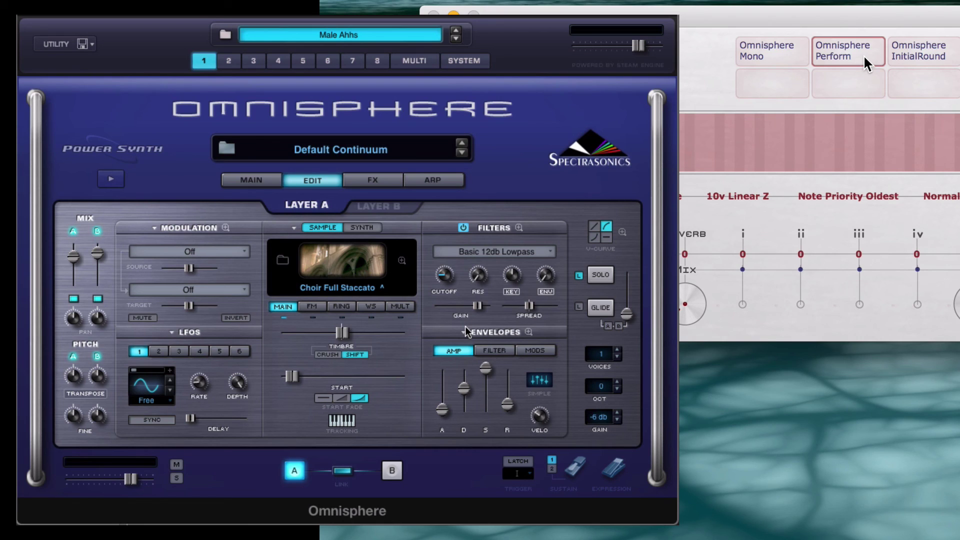
Step: Make Omnisphere Mono the active Continuum Editor preset again, replacing Perform
click(778, 53)
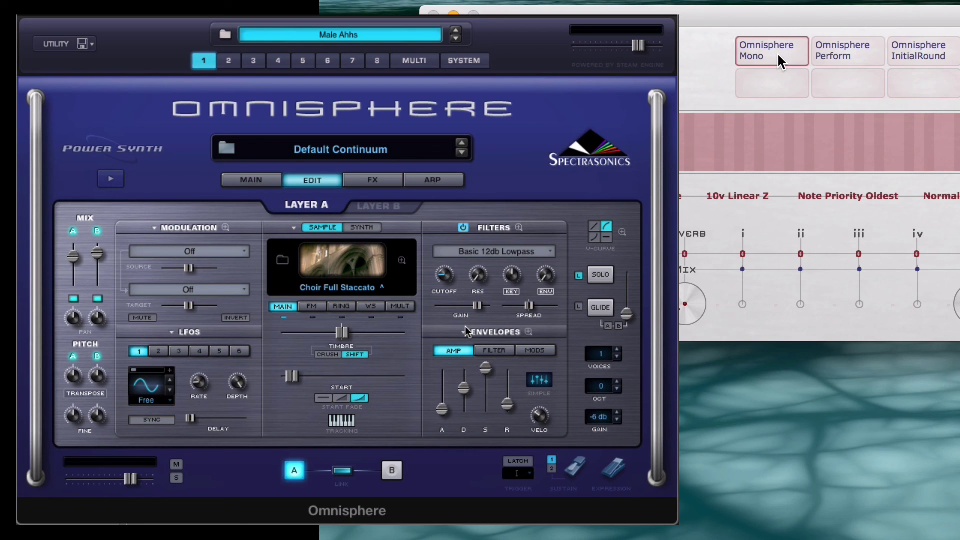
mouse_move(488, 380)
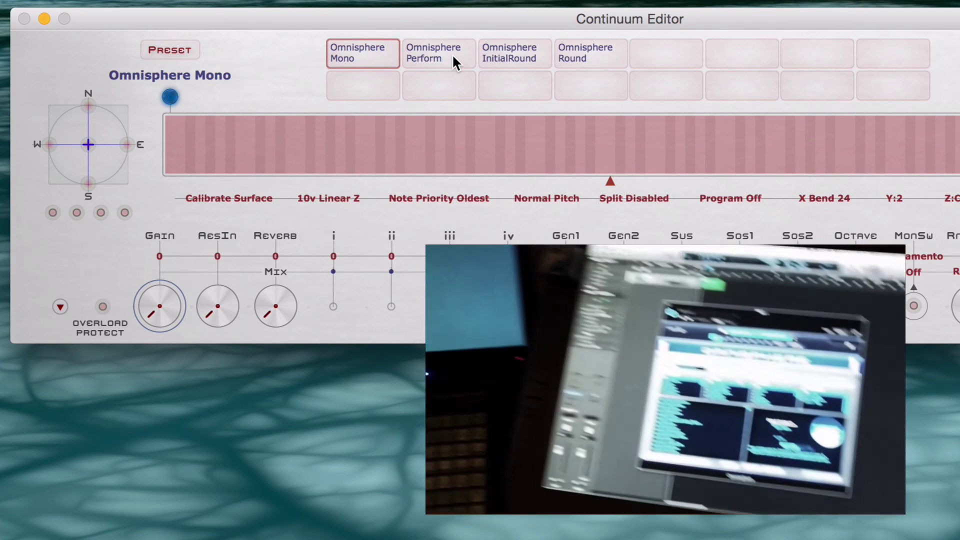
Step: Select the Omnisphere Perform slot in the Continuum Editor preset grid
click(452, 53)
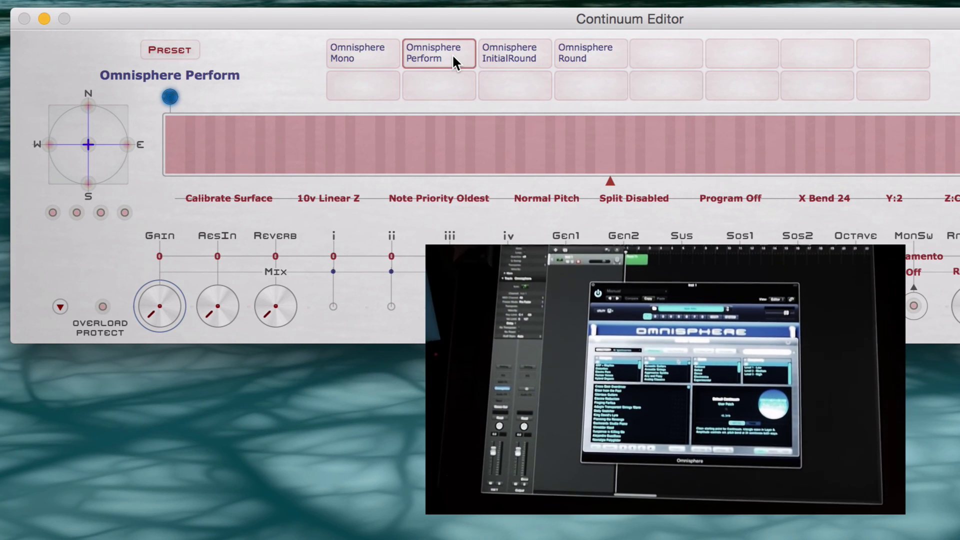